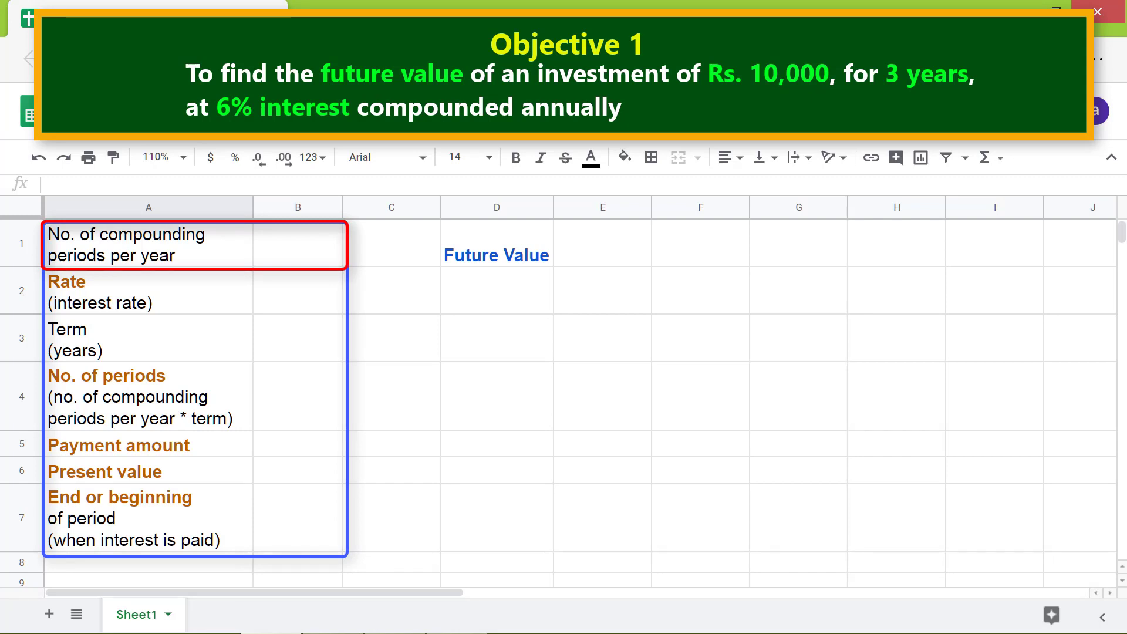
- Enter 1 as the number of compounding periods per year in B1
{"action": "left_click", "coordinate": [302, 254]}
{"action": "type", "text": "1"}
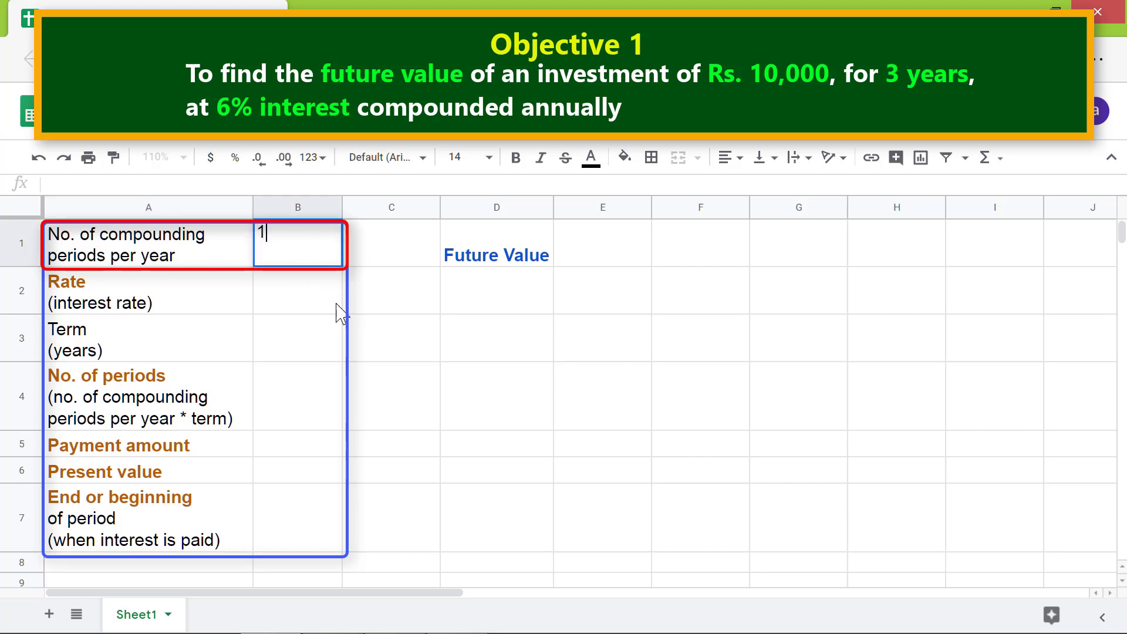
{"action": "key", "text": "Return"}
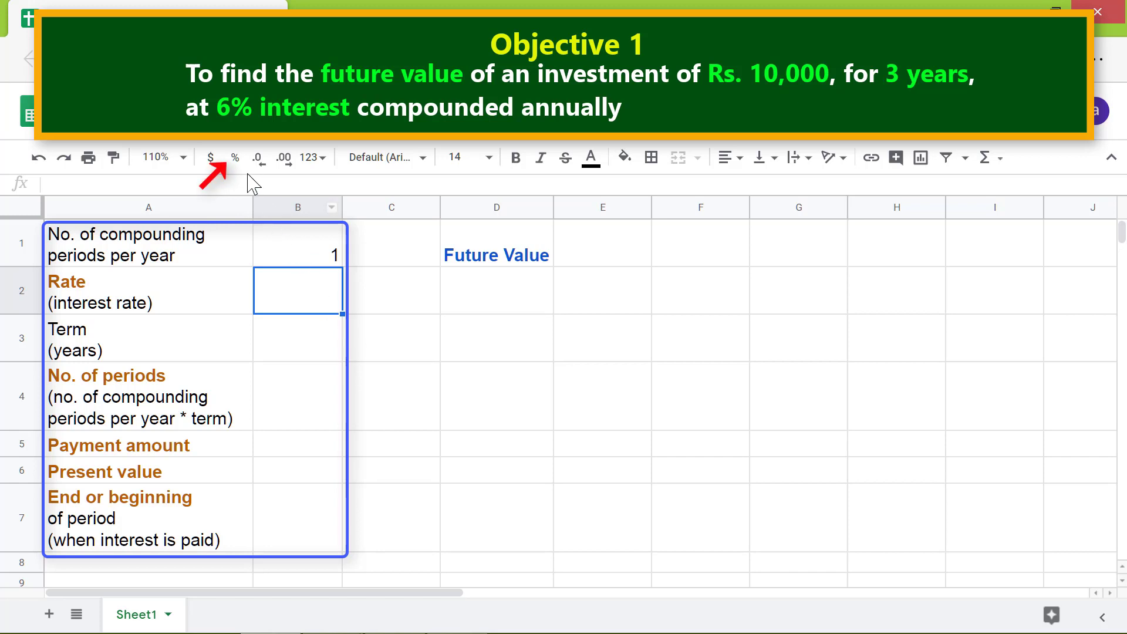
- Format B2 as a percentage and enter a 6% interest rate, then enter a term of 3 years in B3
{"action": "left_click", "coordinate": [234, 157]}
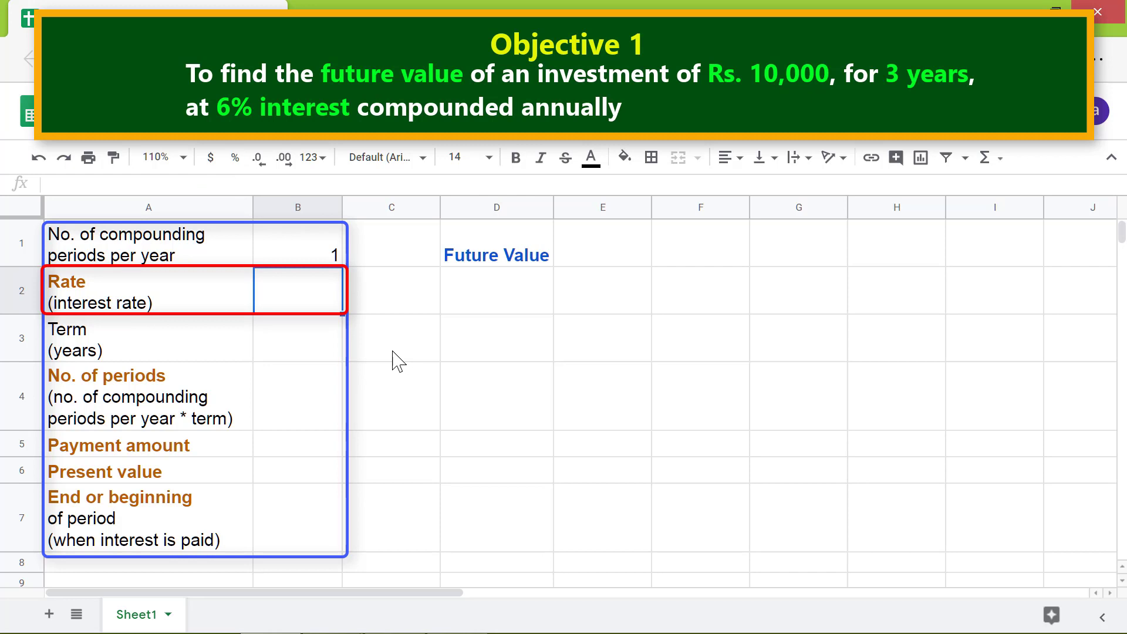
{"action": "type", "text": "6"}
{"action": "key", "text": "Return"}
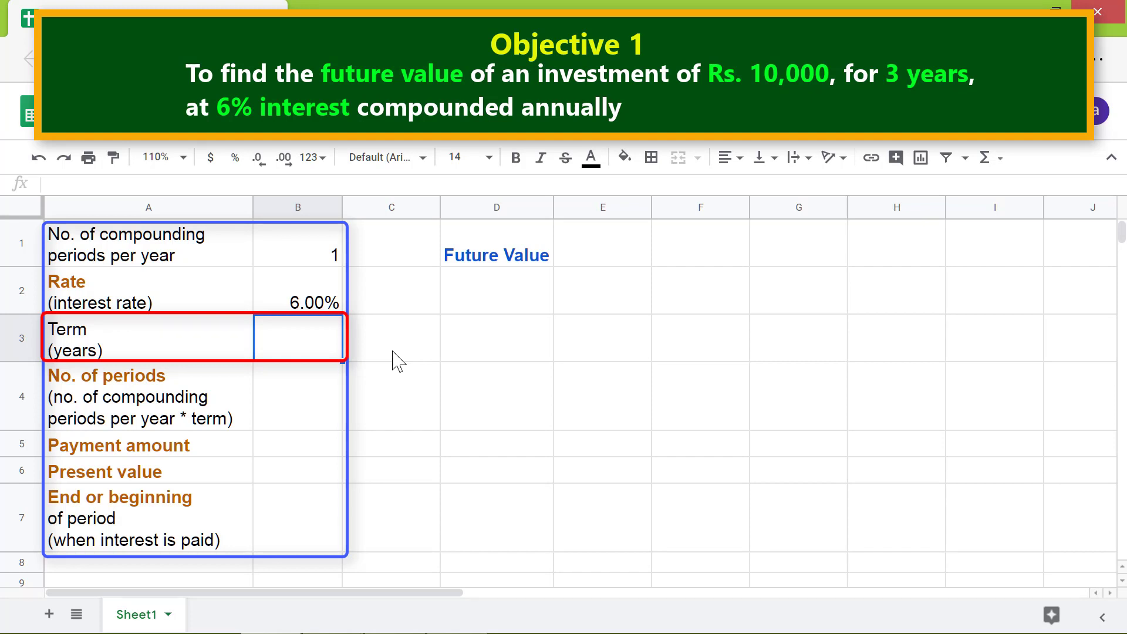
{"action": "type", "text": "3"}
{"action": "key", "text": "Return"}
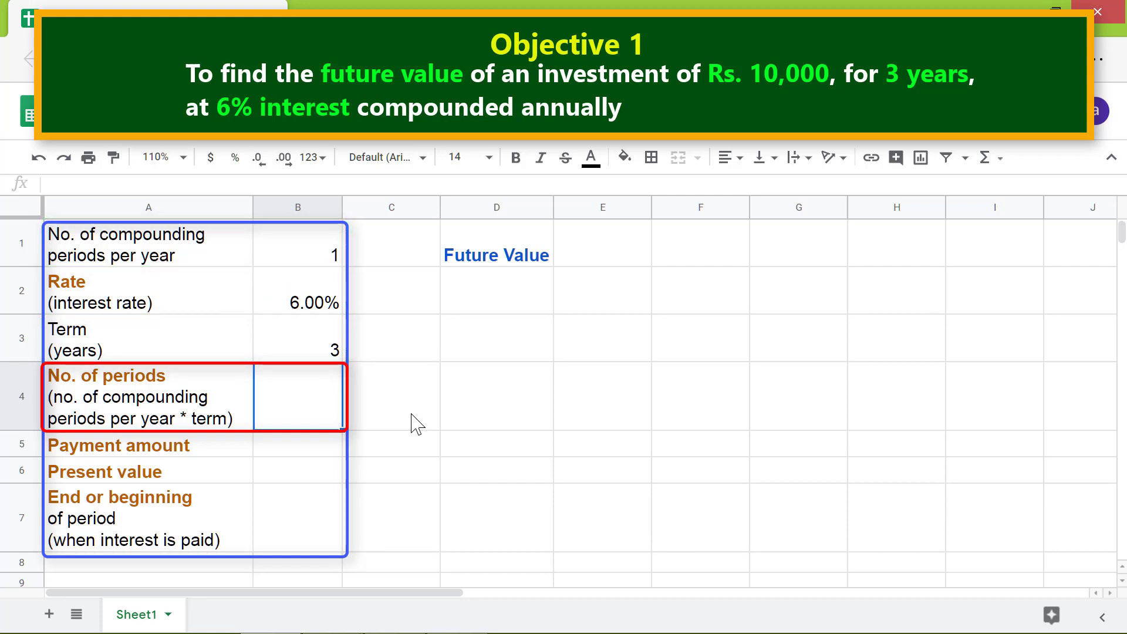
- Calculate the number of periods in B4 with the formula =B1*B3
{"action": "type", "text": "="}
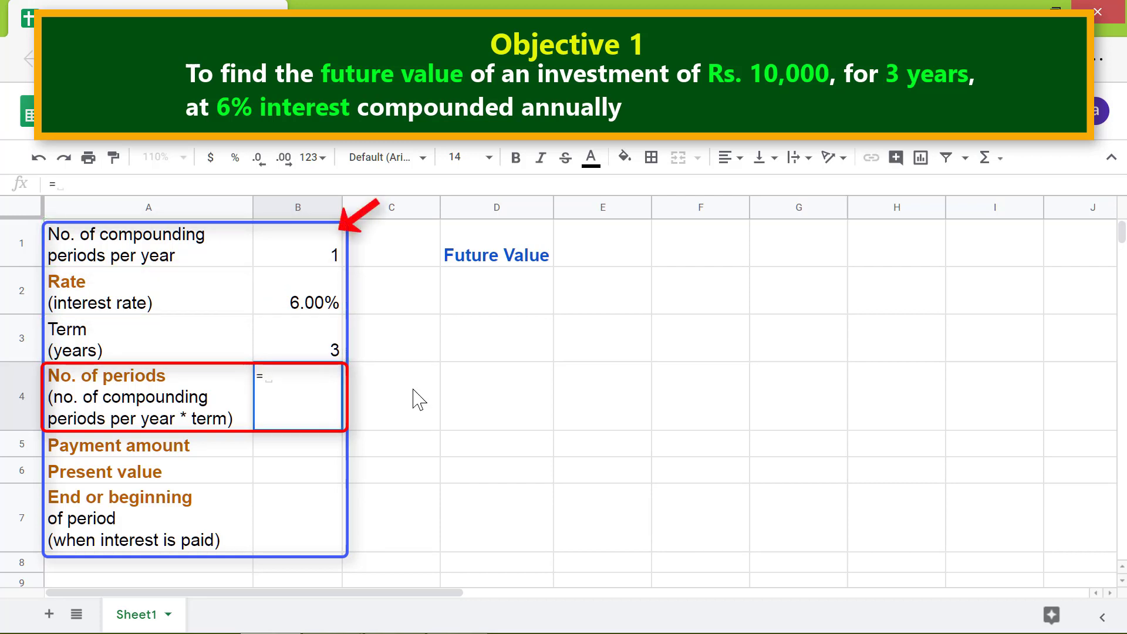
{"action": "left_click", "coordinate": [331, 257]}
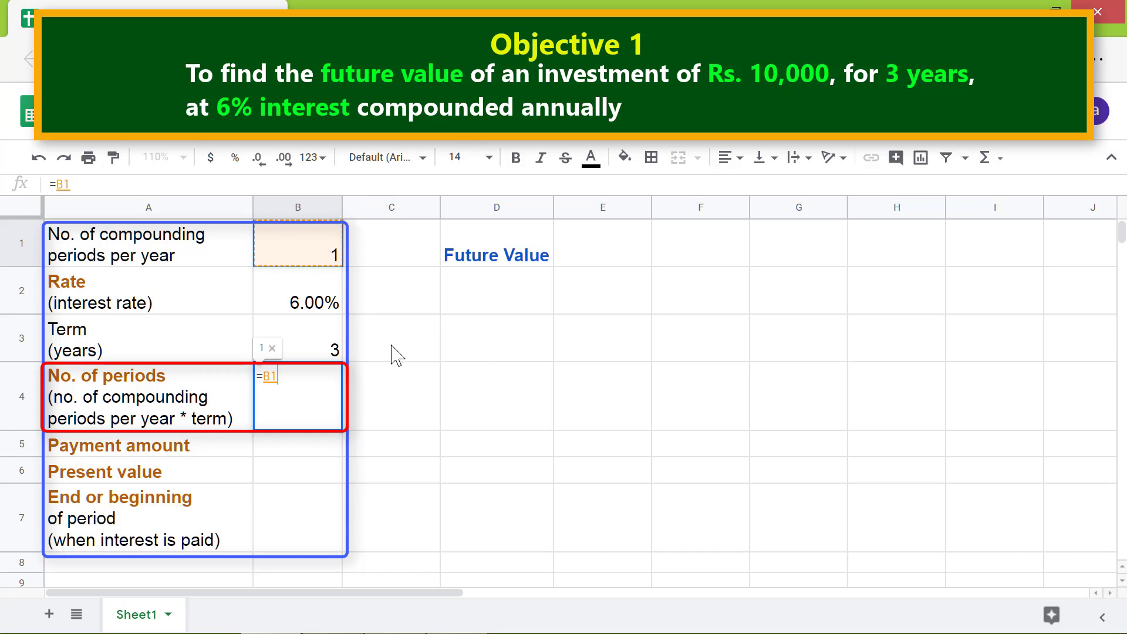
{"action": "type", "text": "*"}
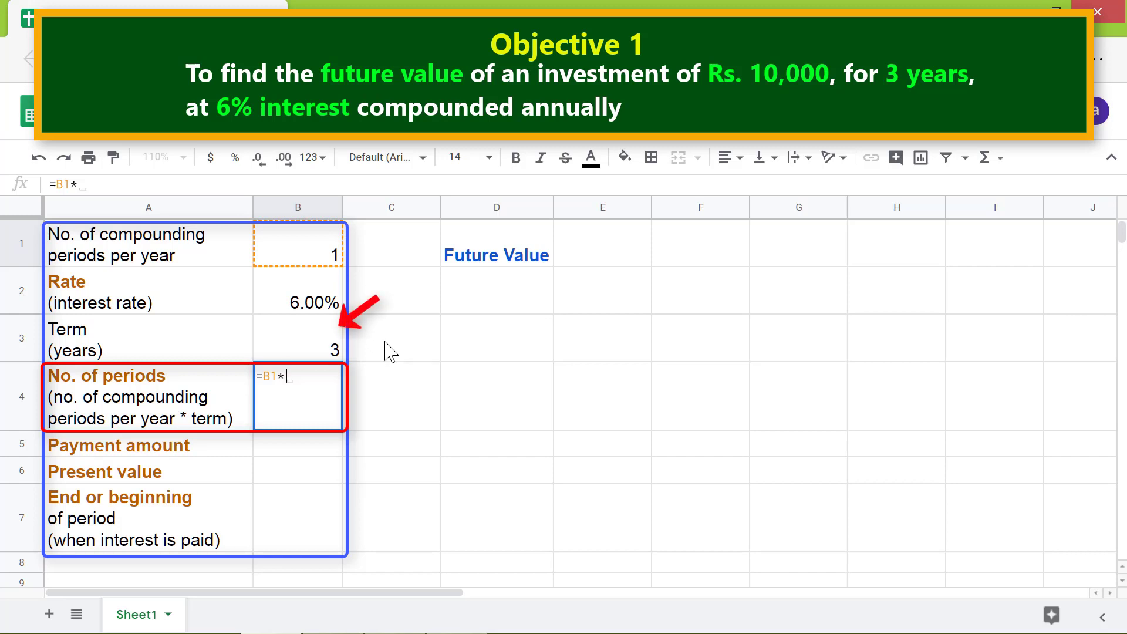
{"action": "left_click", "coordinate": [323, 347]}
{"action": "key", "text": "Return"}
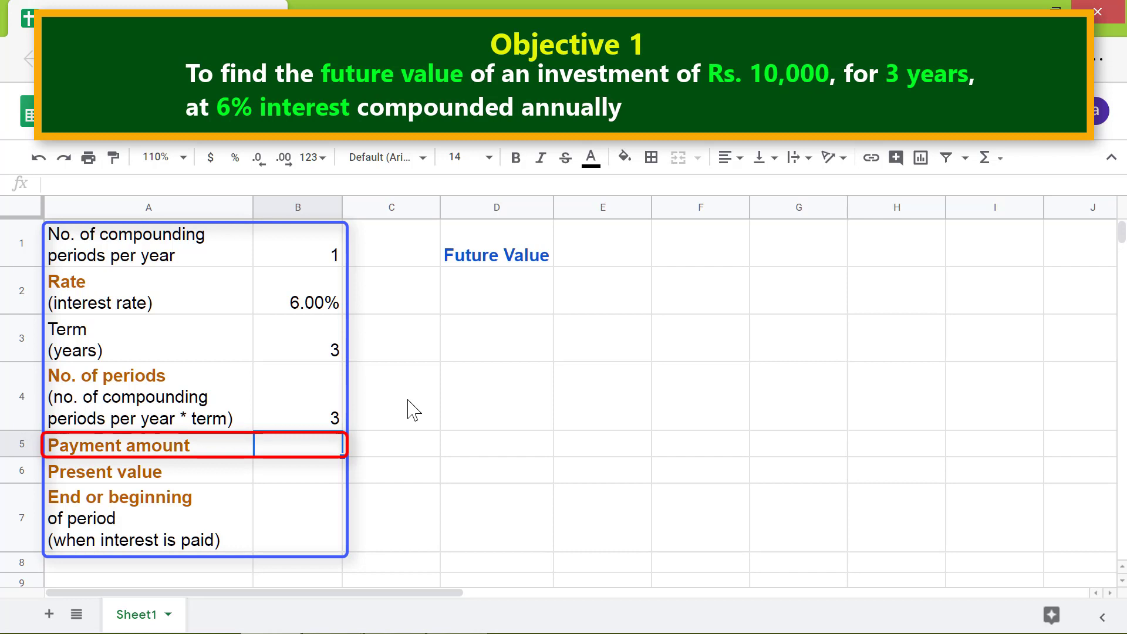
- Fill B5:B7 with a payment amount of 0, a present value of -10000 and 0 for end or beginning of period
{"action": "type", "text": "0"}
{"action": "key", "text": "Return"}
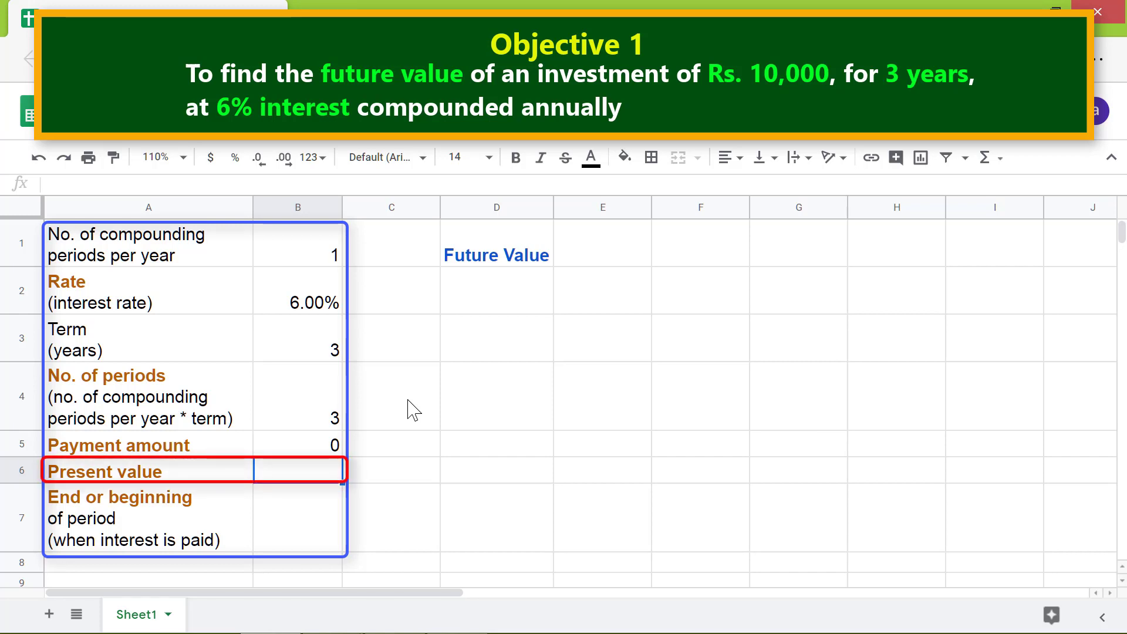
{"action": "type", "text": "-10000"}
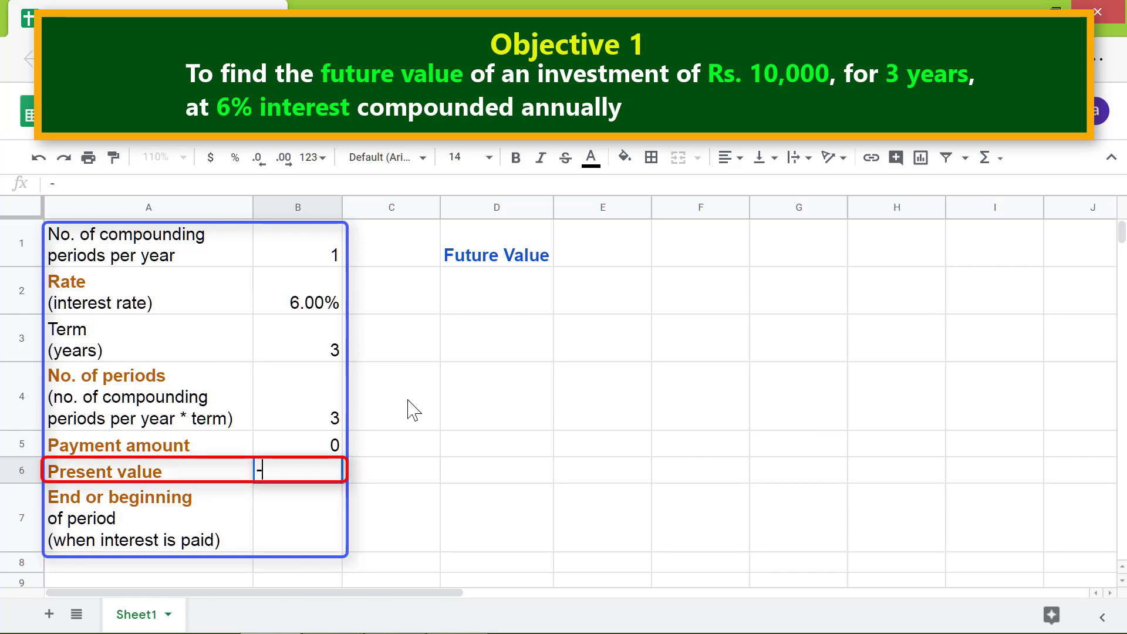
{"action": "key", "text": "Return"}
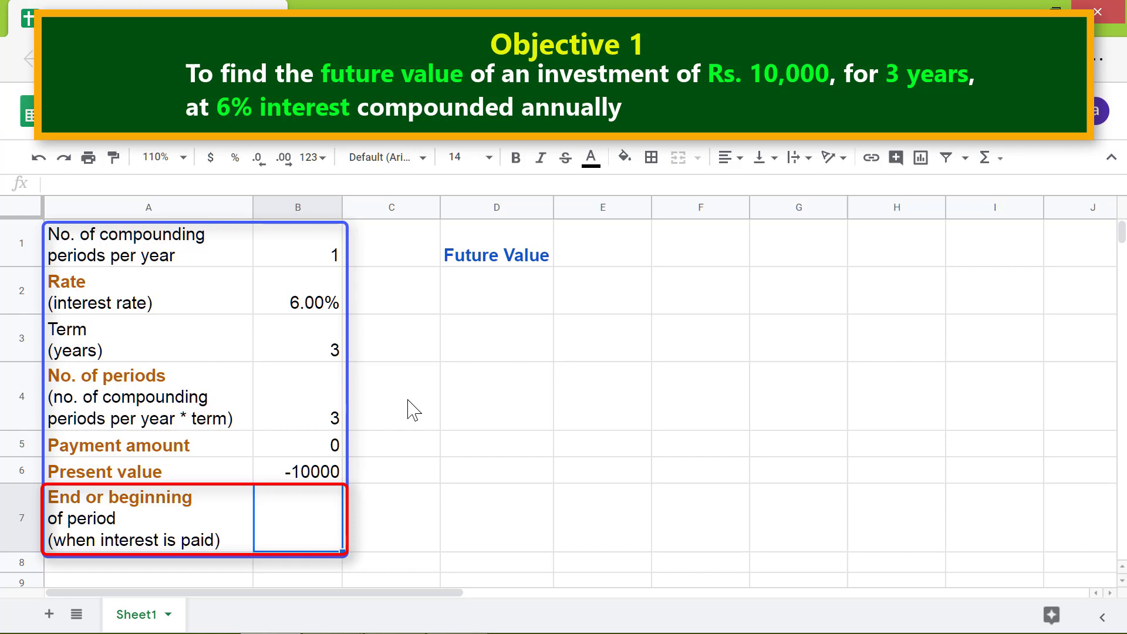
{"action": "type", "text": "0"}
{"action": "key", "text": "Return"}
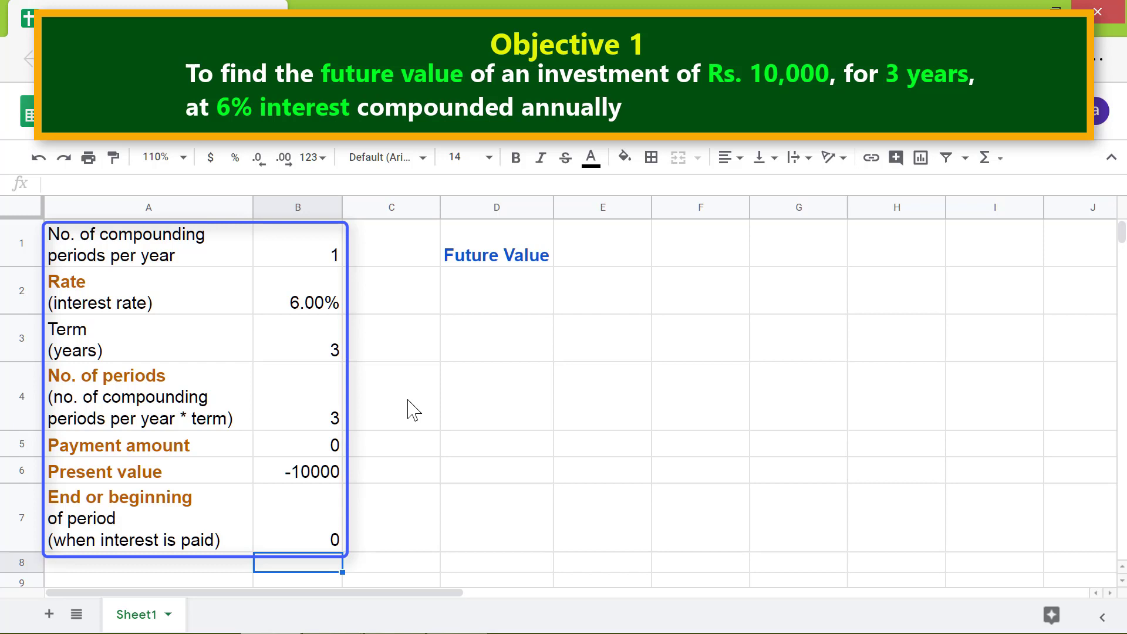
- Calculate the future value in E1 with the formula =FV(B2/B1,B4,B5,B6,B7)
{"action": "left_click", "coordinate": [624, 253]}
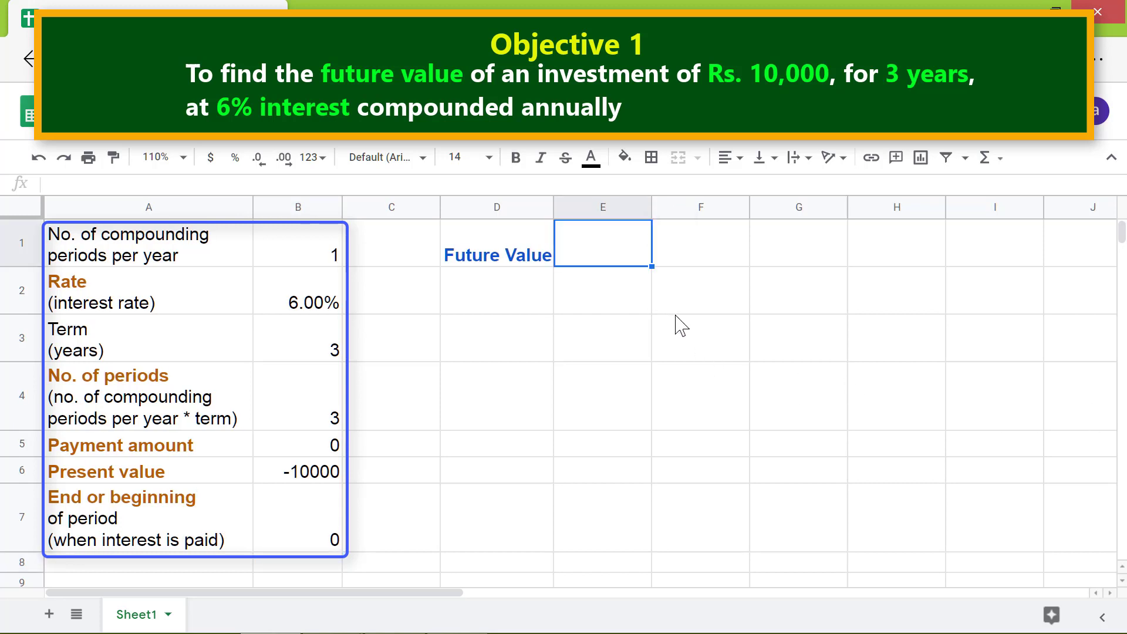
{"action": "type", "text": "=f"}
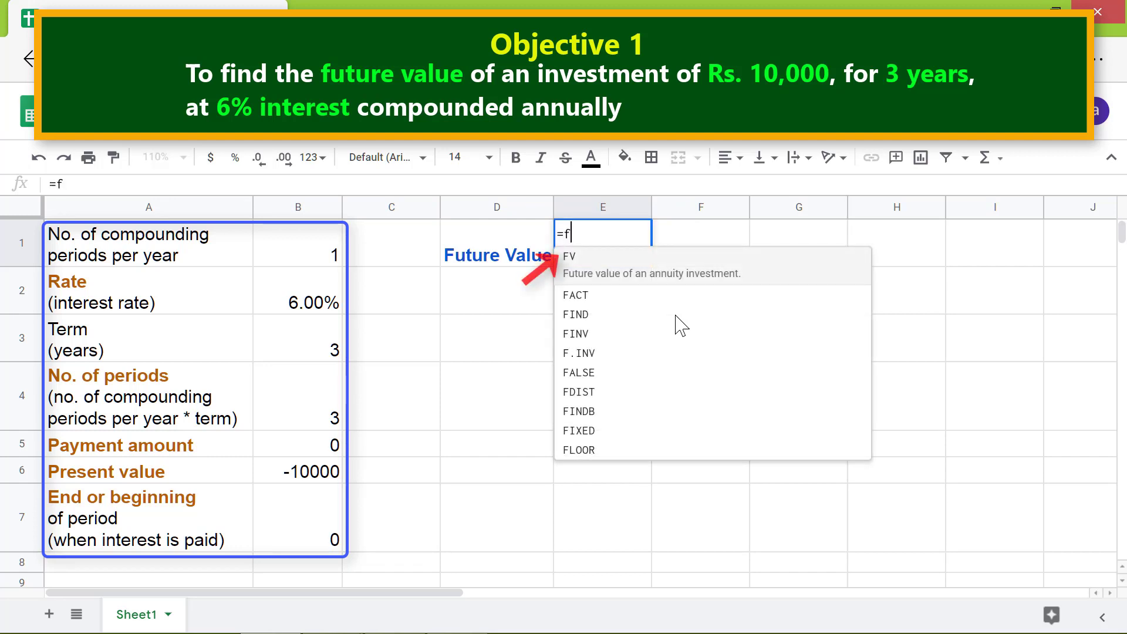
{"action": "left_click", "coordinate": [649, 267]}
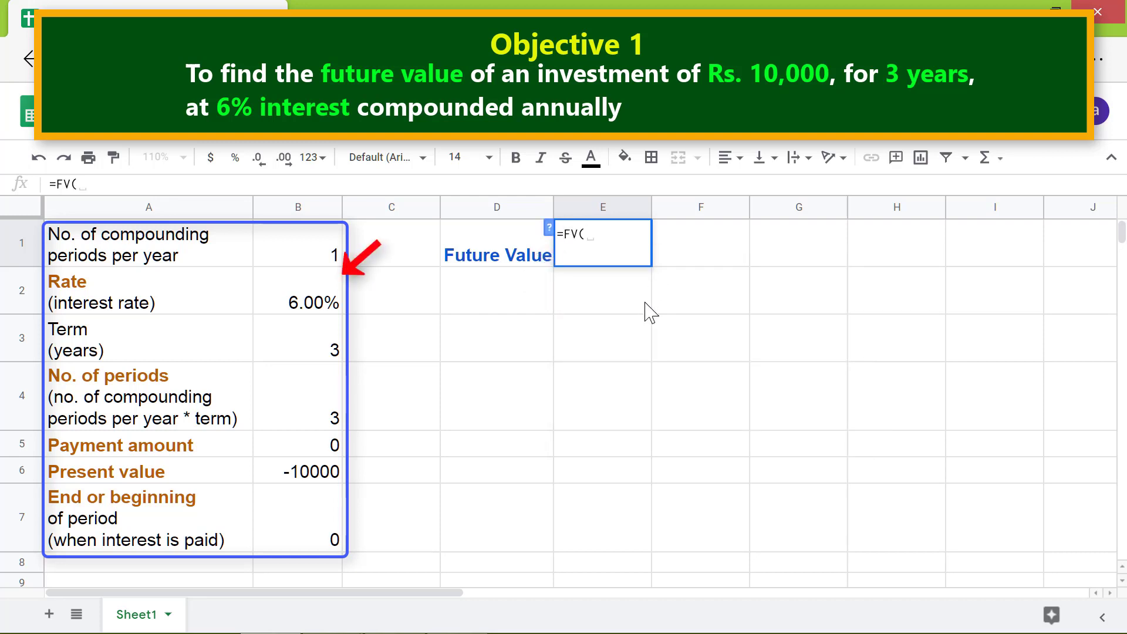
{"action": "left_click", "coordinate": [298, 301]}
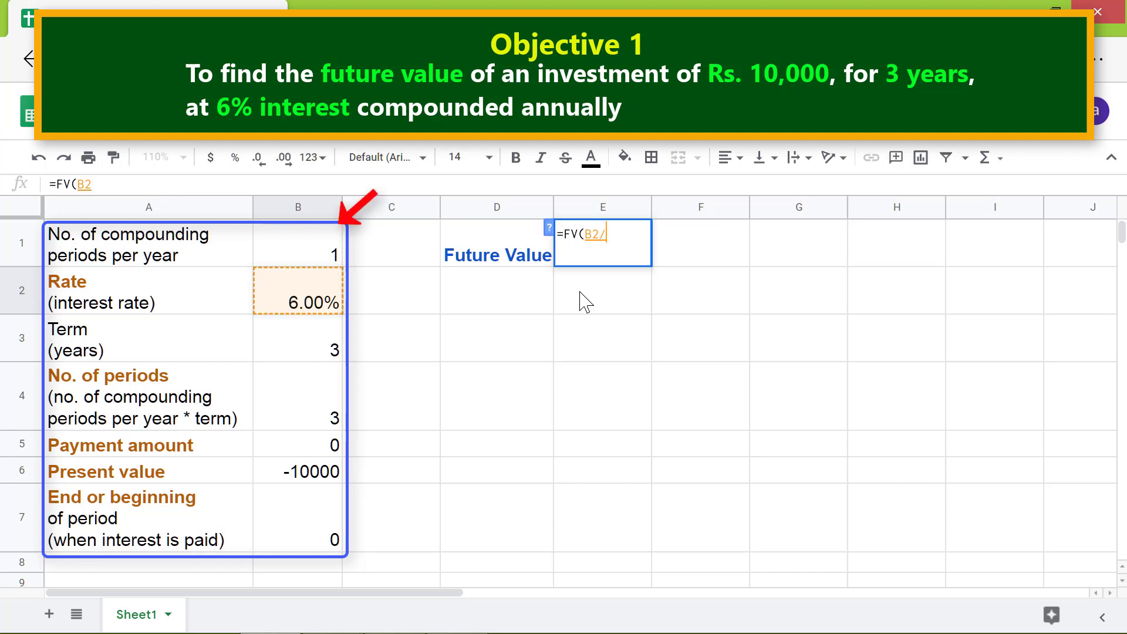
{"action": "type", "text": "/"}
{"action": "left_click", "coordinate": [329, 251]}
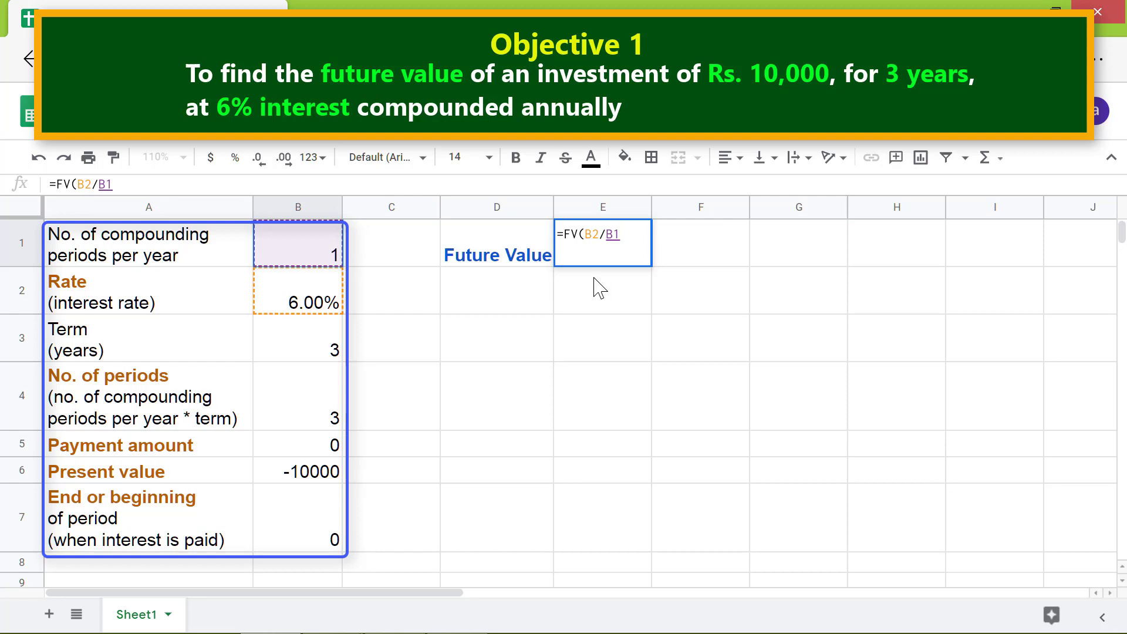
{"action": "type", "text": ","}
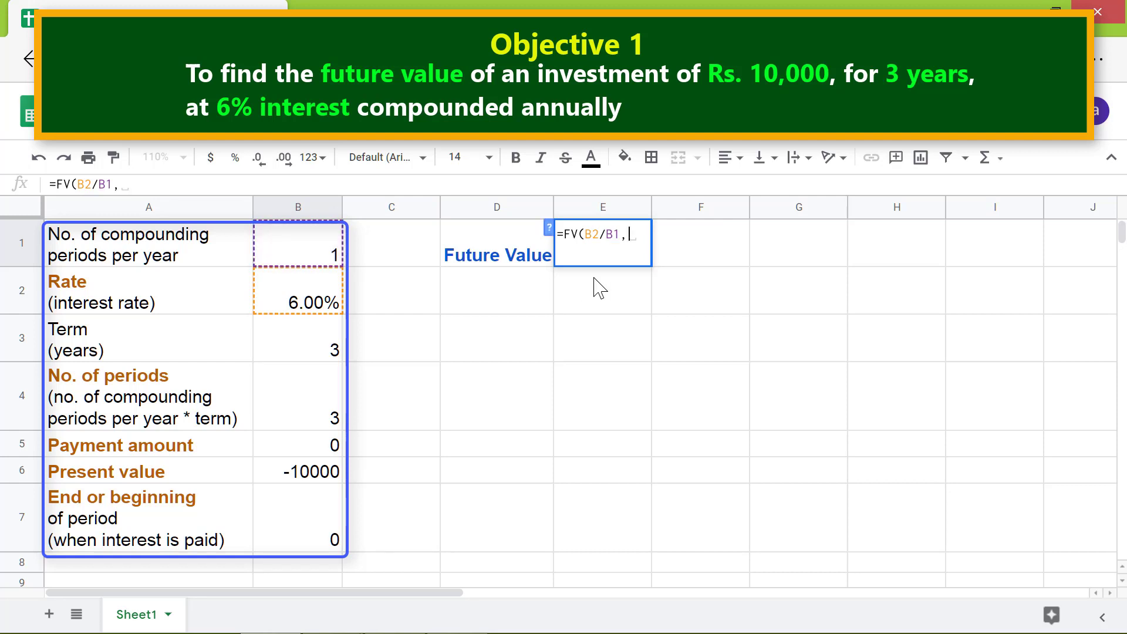
{"action": "left_click", "coordinate": [306, 411]}
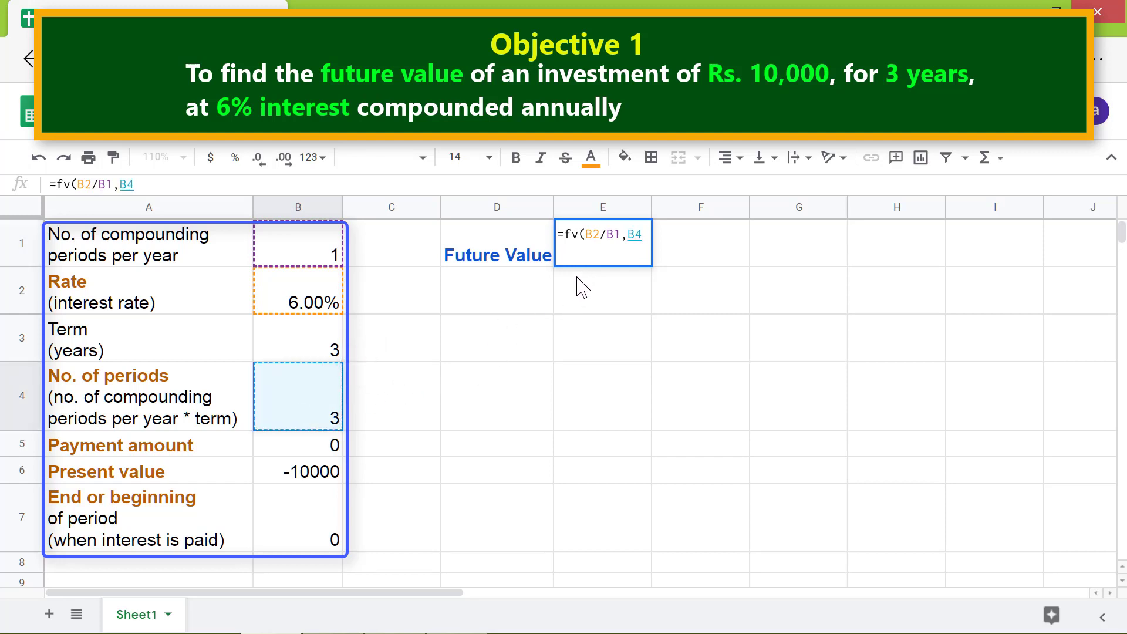
{"action": "type", "text": ","}
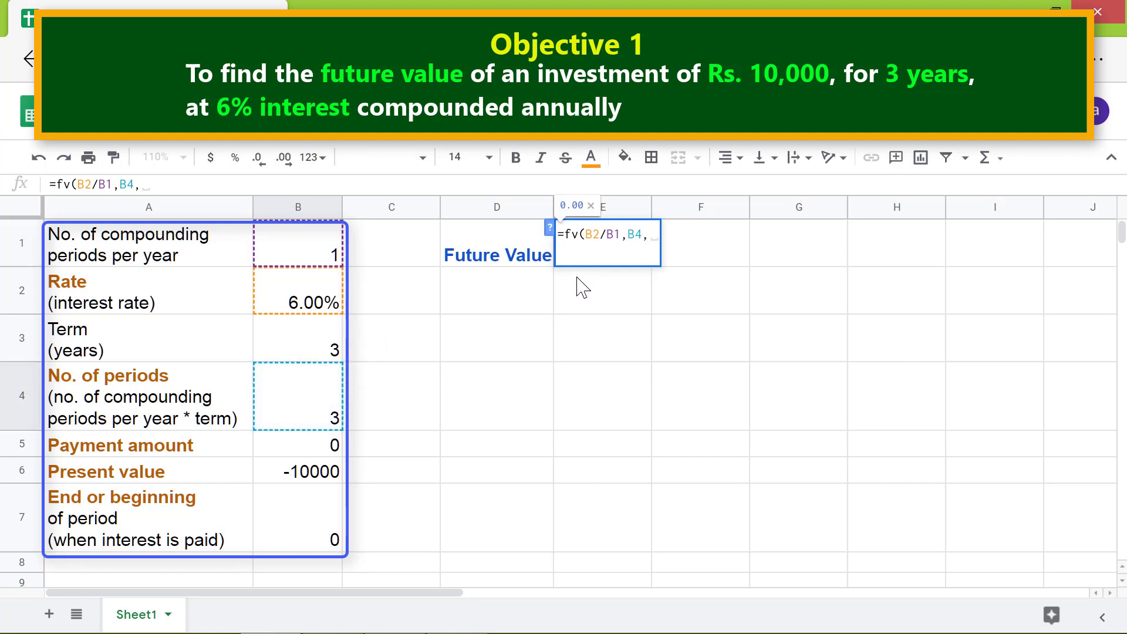
{"action": "left_click", "coordinate": [326, 448]}
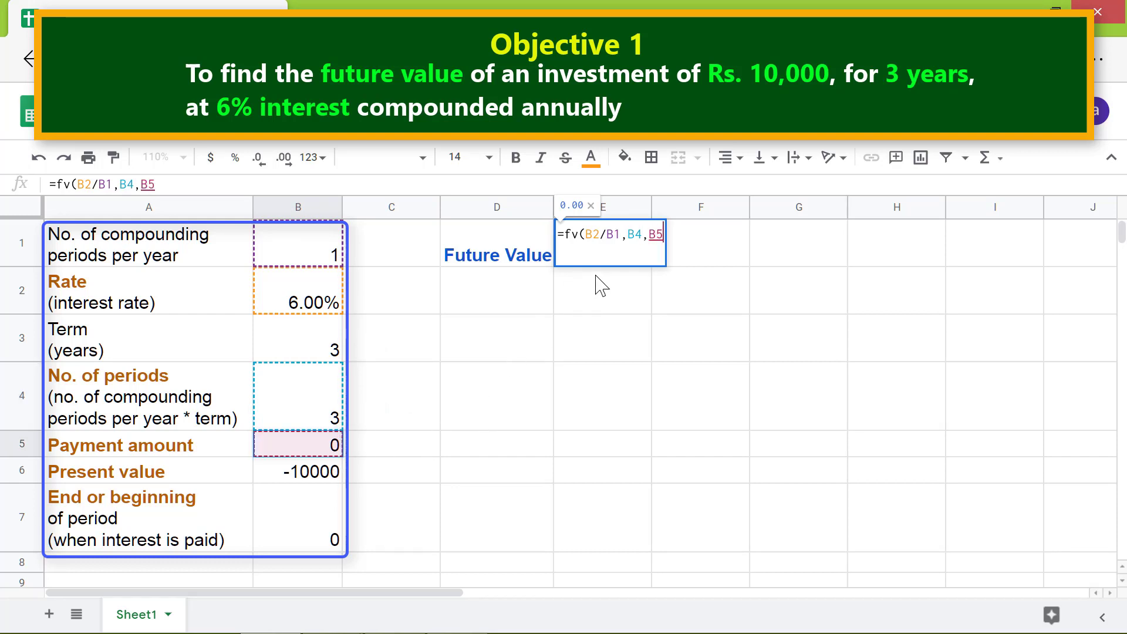
{"action": "type", "text": ","}
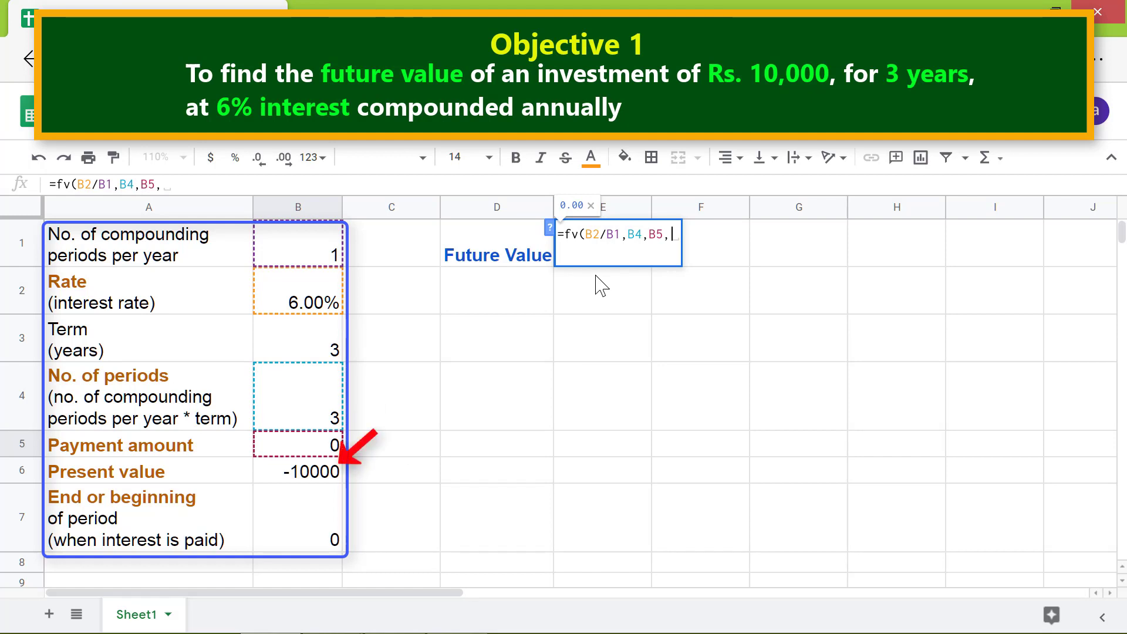
{"action": "left_click", "coordinate": [326, 484]}
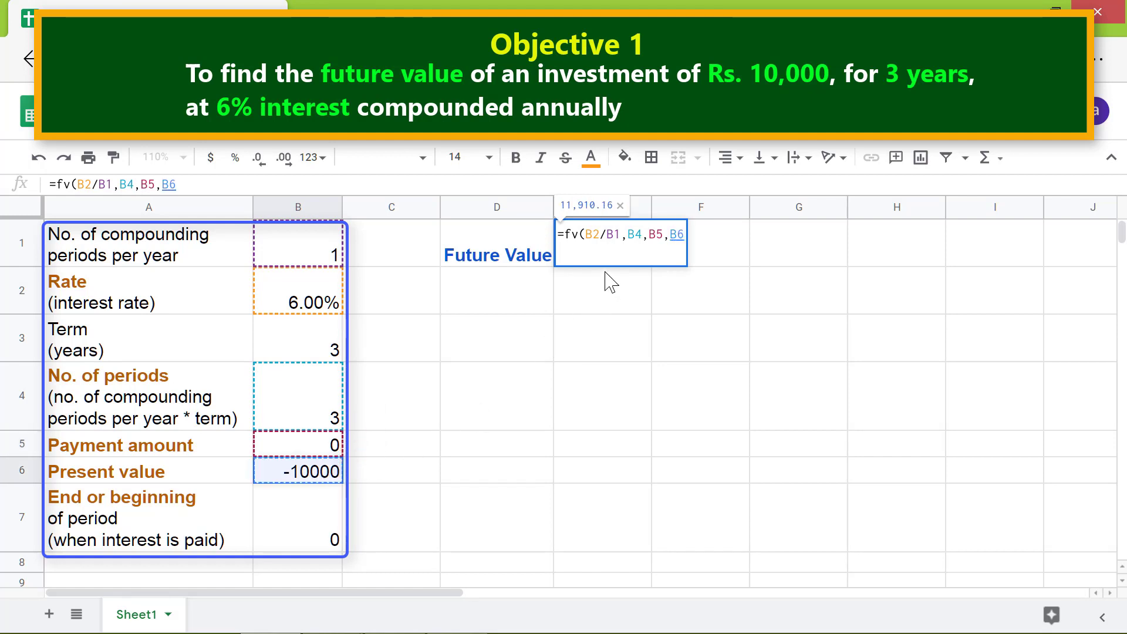
{"action": "type", "text": ","}
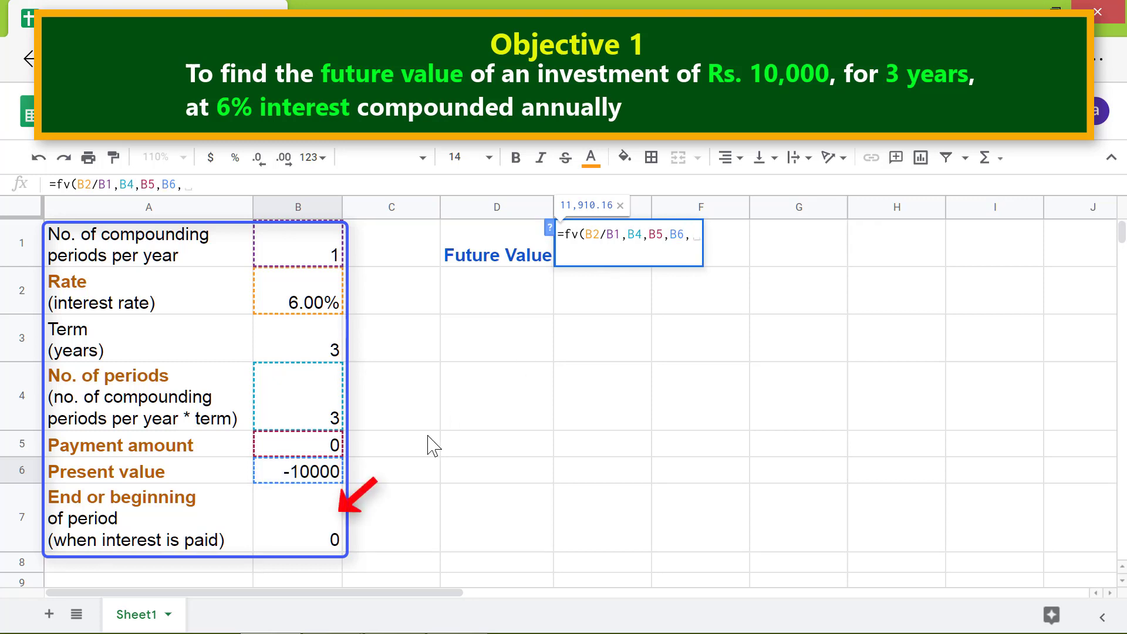
{"action": "left_click", "coordinate": [312, 516]}
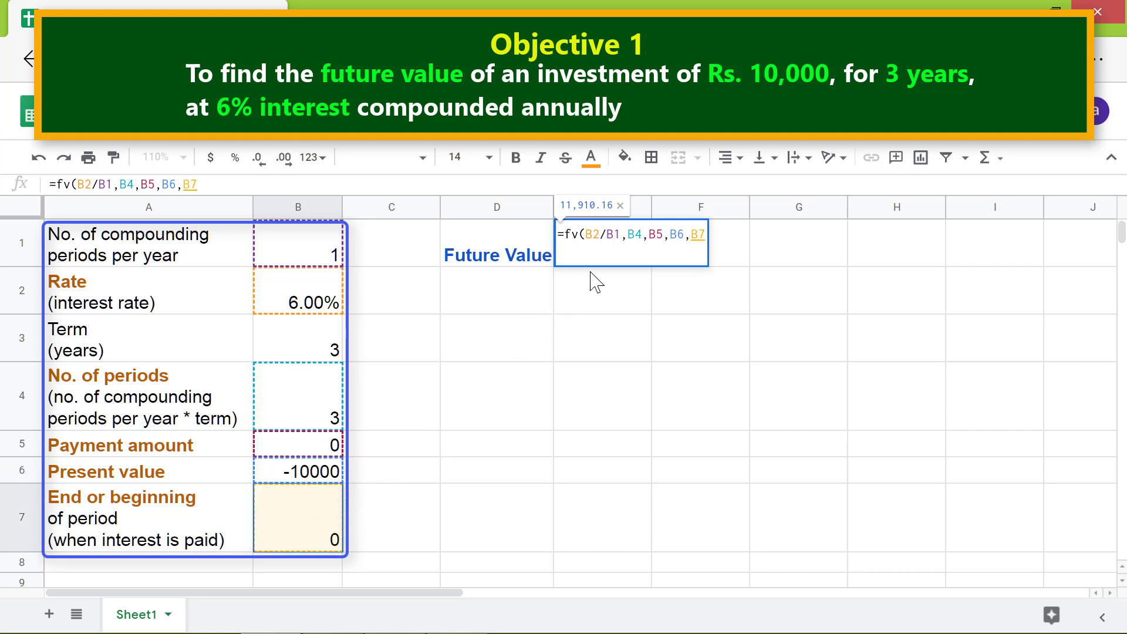
{"action": "key", "text": "Return"}
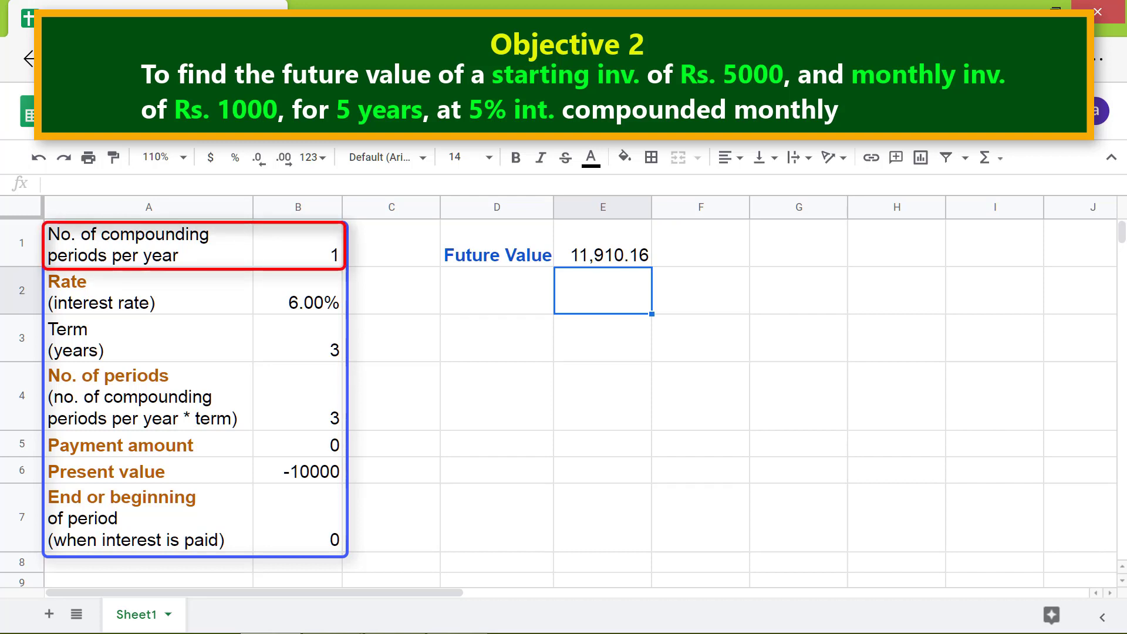
- Change the inputs in B1:B3 to 12 compounding periods per year, a 5% rate and a 5-year term
{"action": "left_click", "coordinate": [299, 241]}
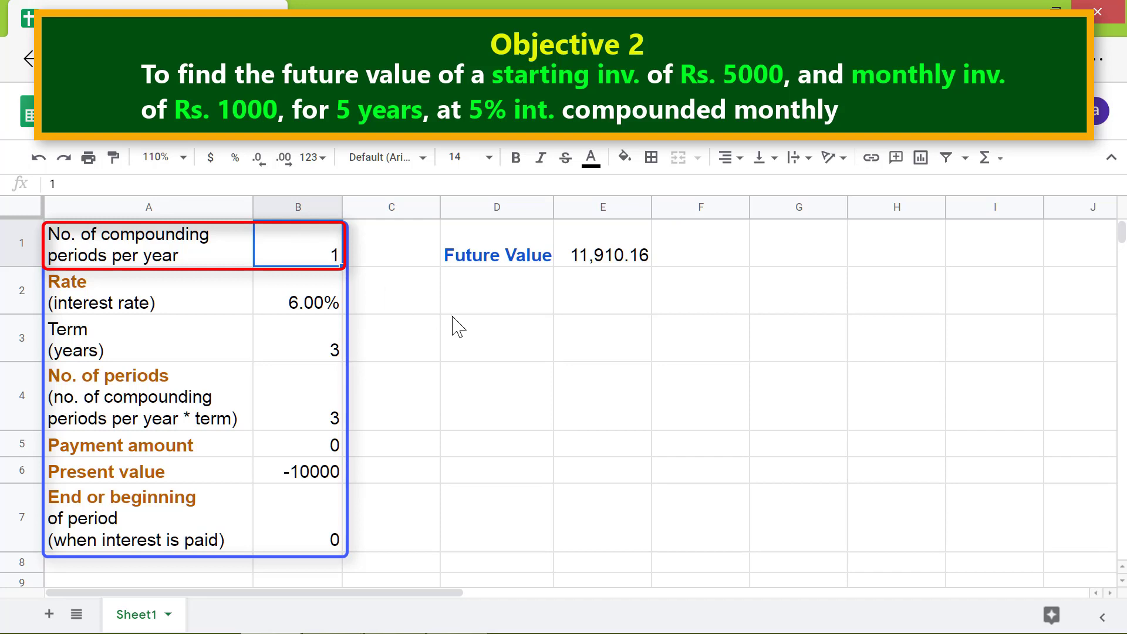
{"action": "type", "text": "12"}
{"action": "key", "text": "Return"}
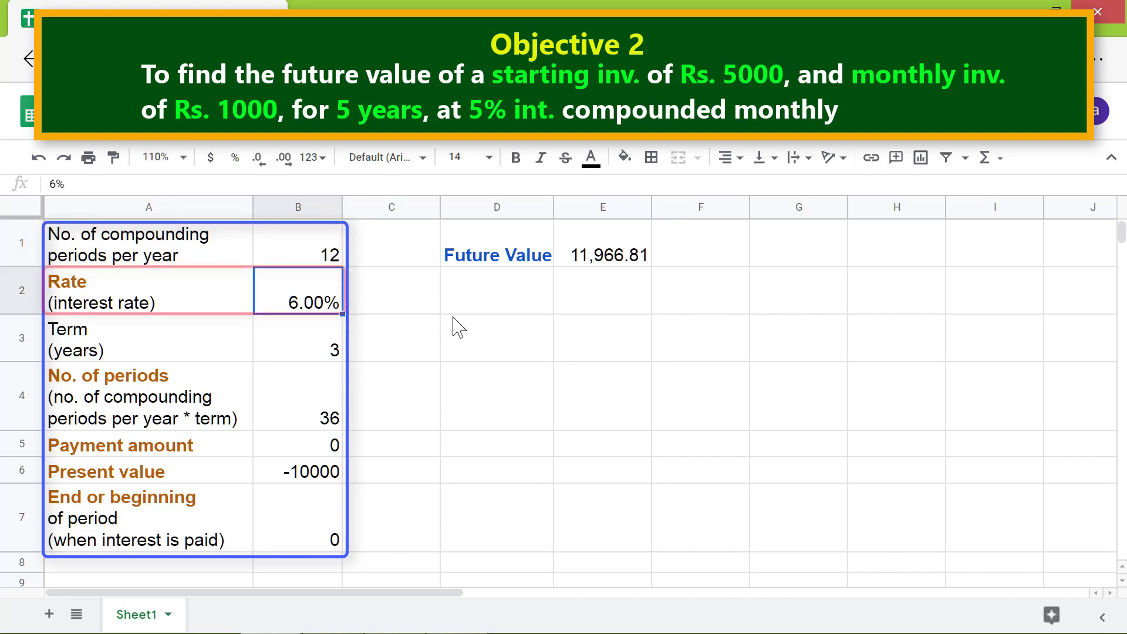
{"action": "type", "text": "5"}
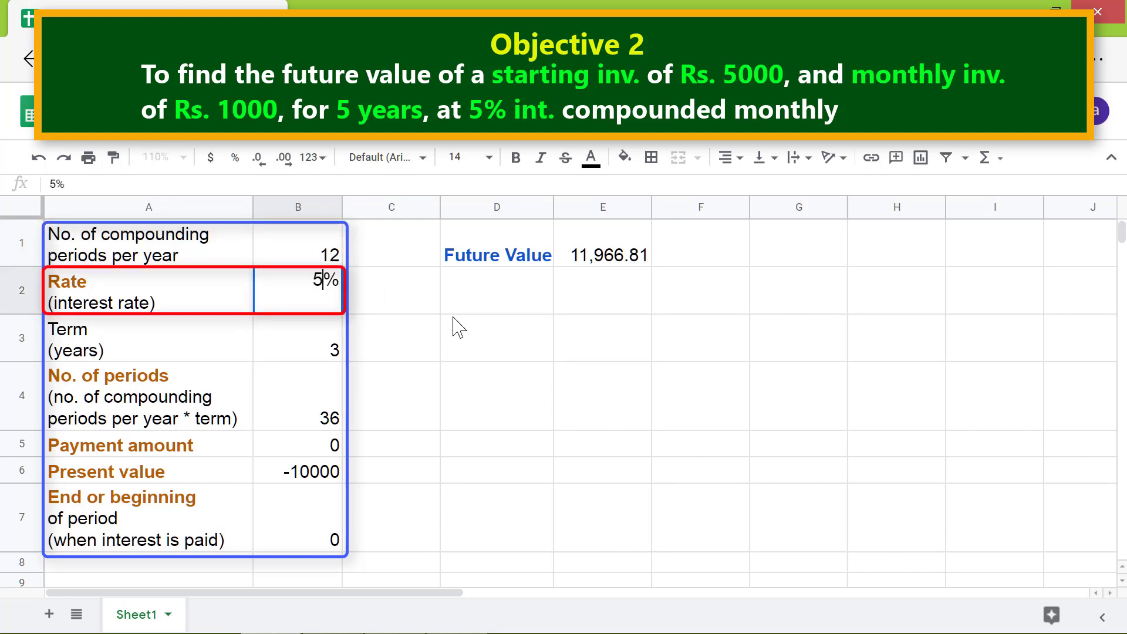
{"action": "key", "text": "Return"}
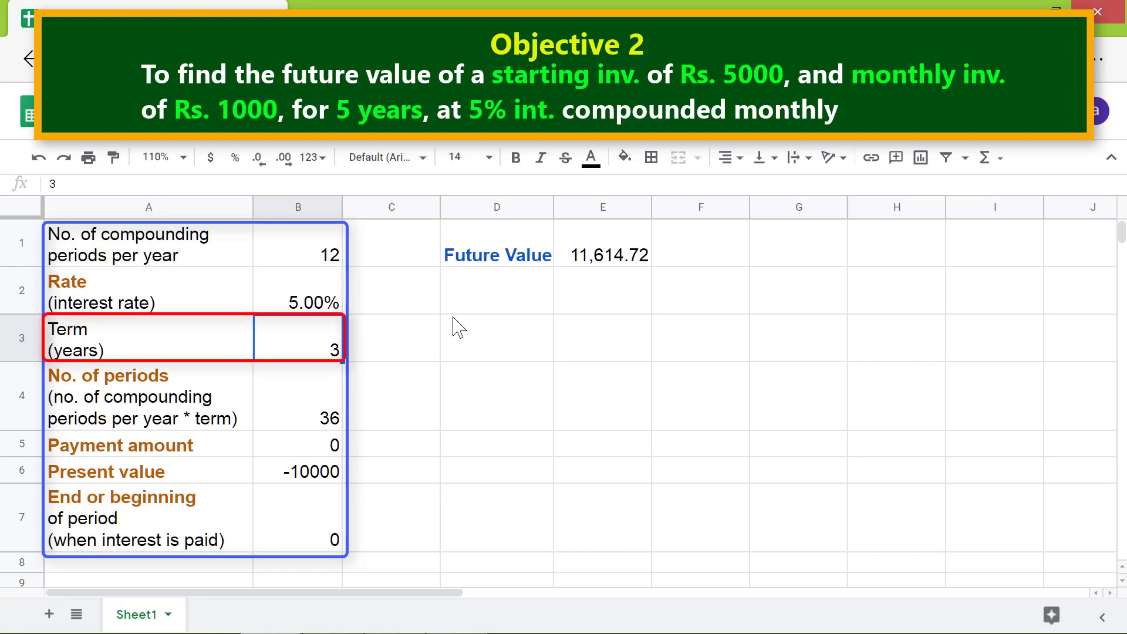
{"action": "type", "text": "5"}
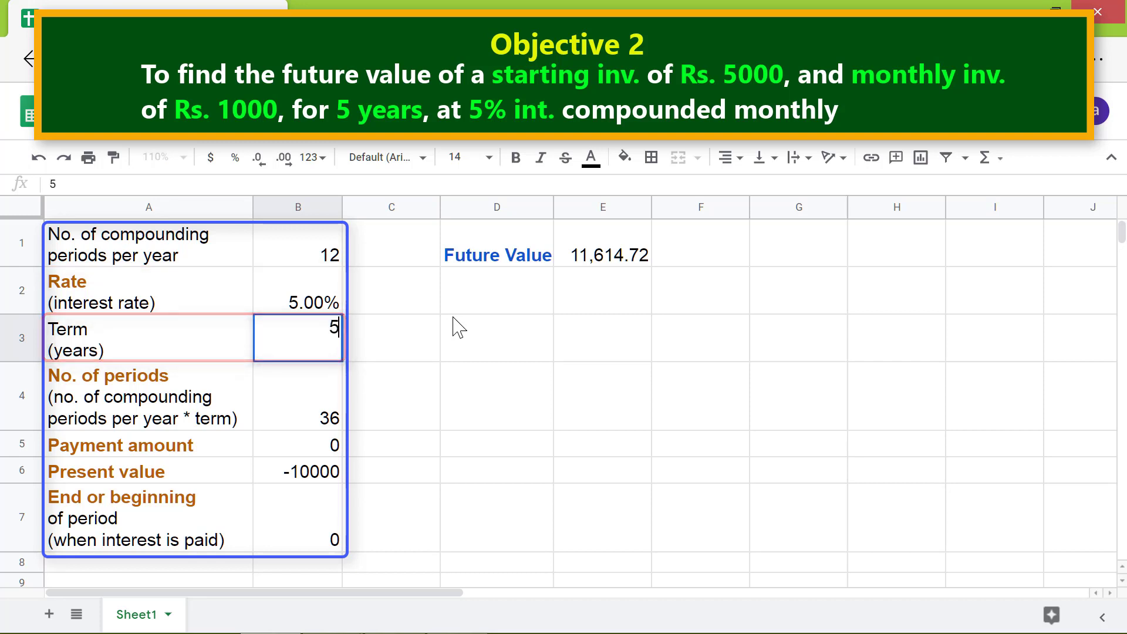
{"action": "key", "text": "Return"}
- Set the payment amount in B5 to -1000 and the present value in B6 to -5000
{"action": "key", "text": "Down"}
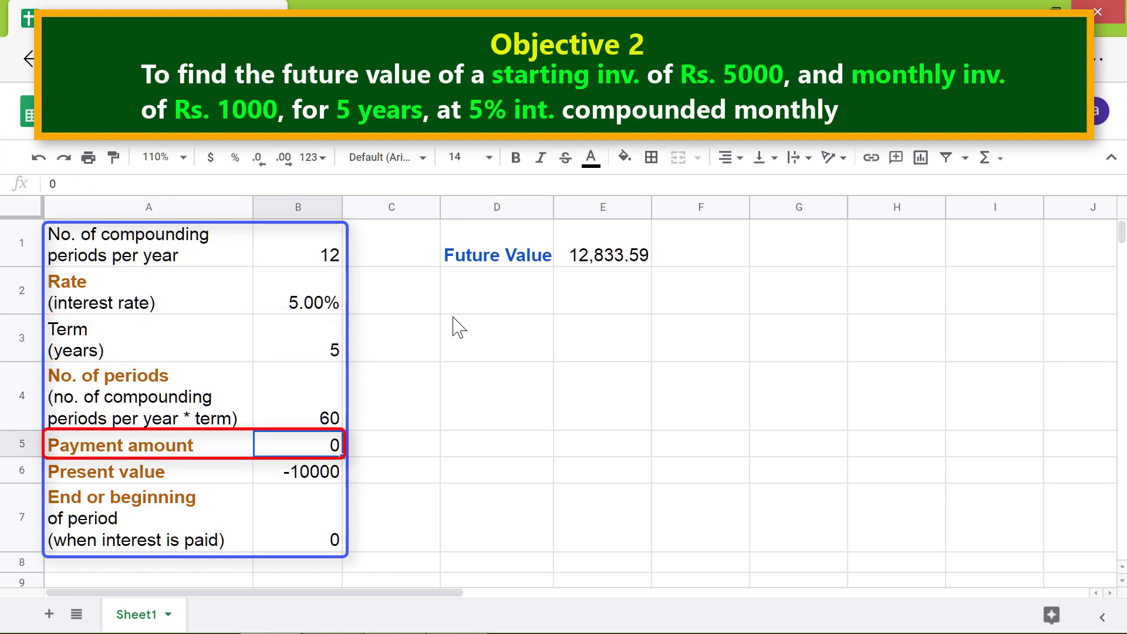
{"action": "type", "text": "-1000"}
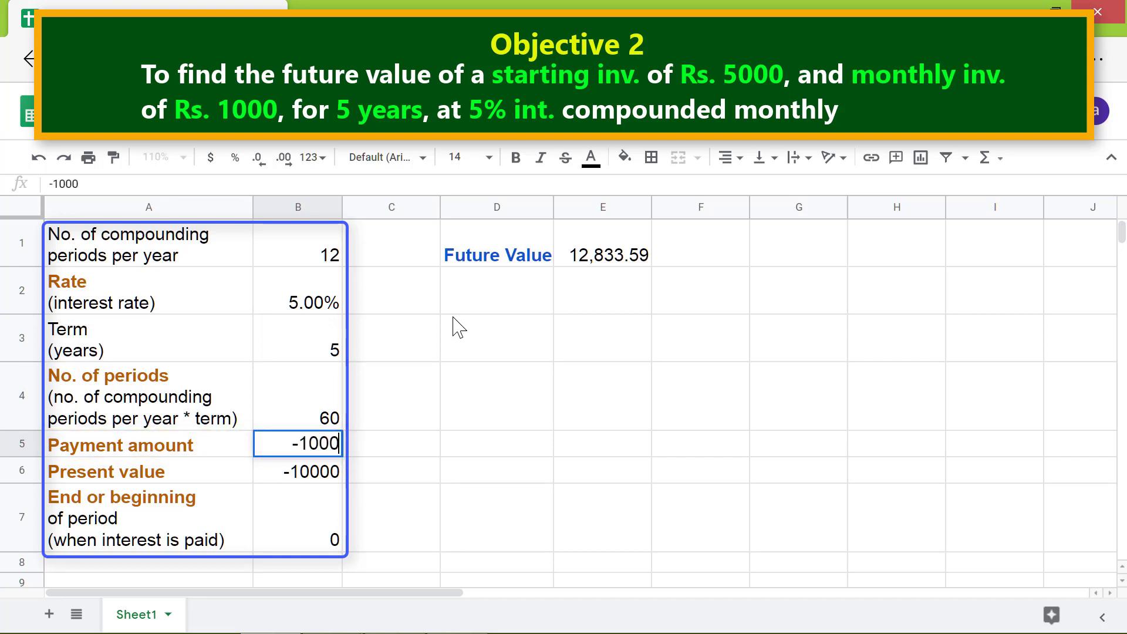
{"action": "key", "text": "Return"}
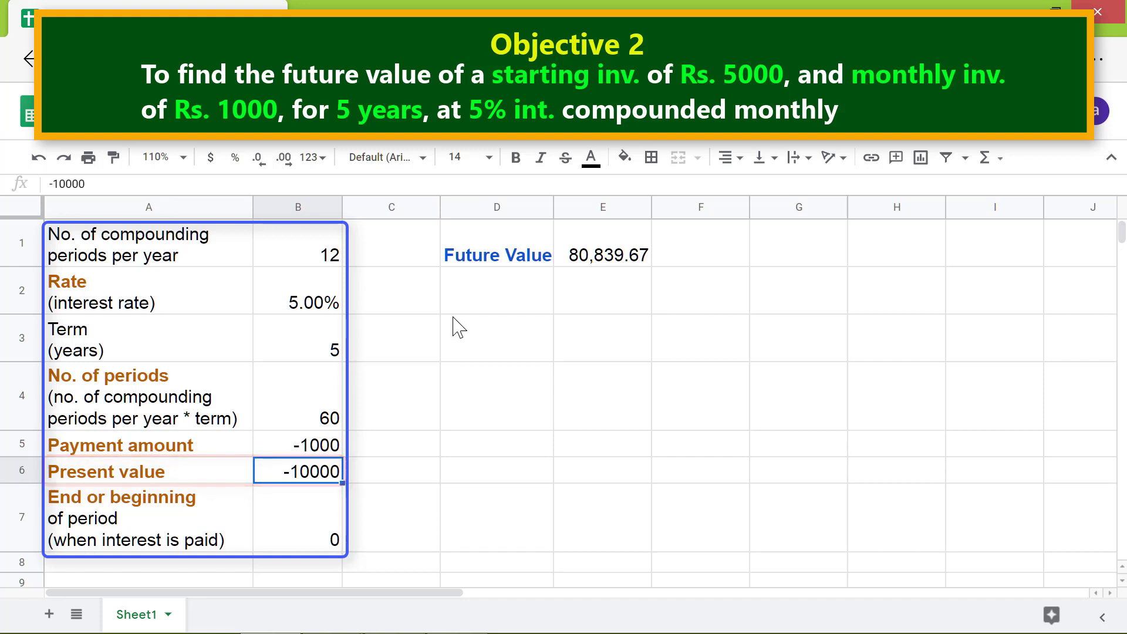
{"action": "type", "text": "-5000"}
{"action": "key", "text": "Return"}
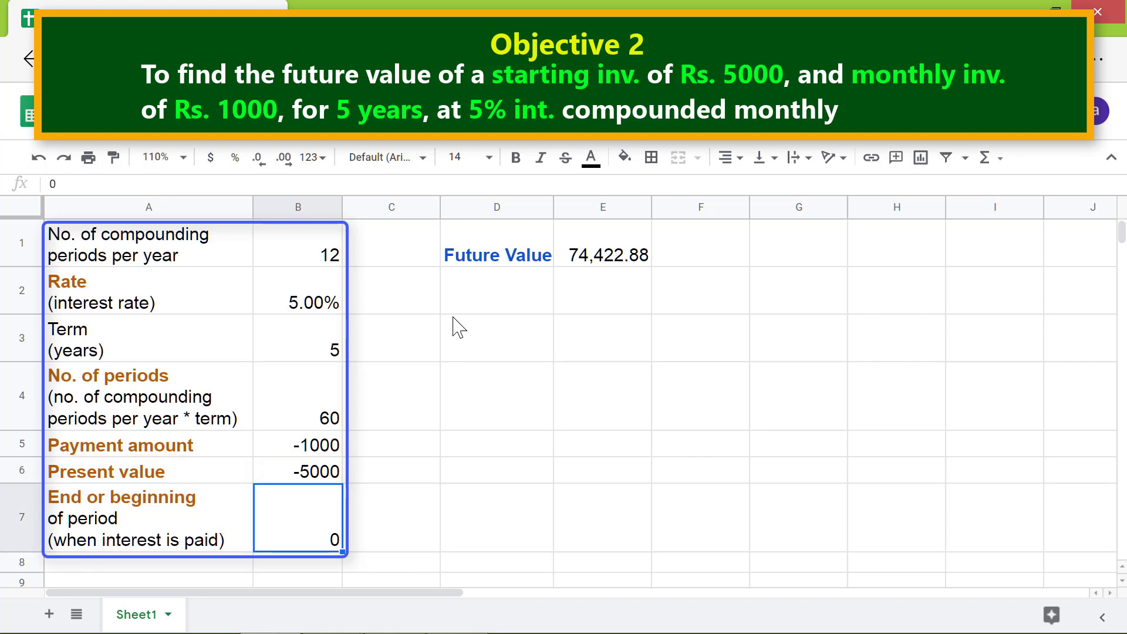
{"action": "key", "text": "Down"}
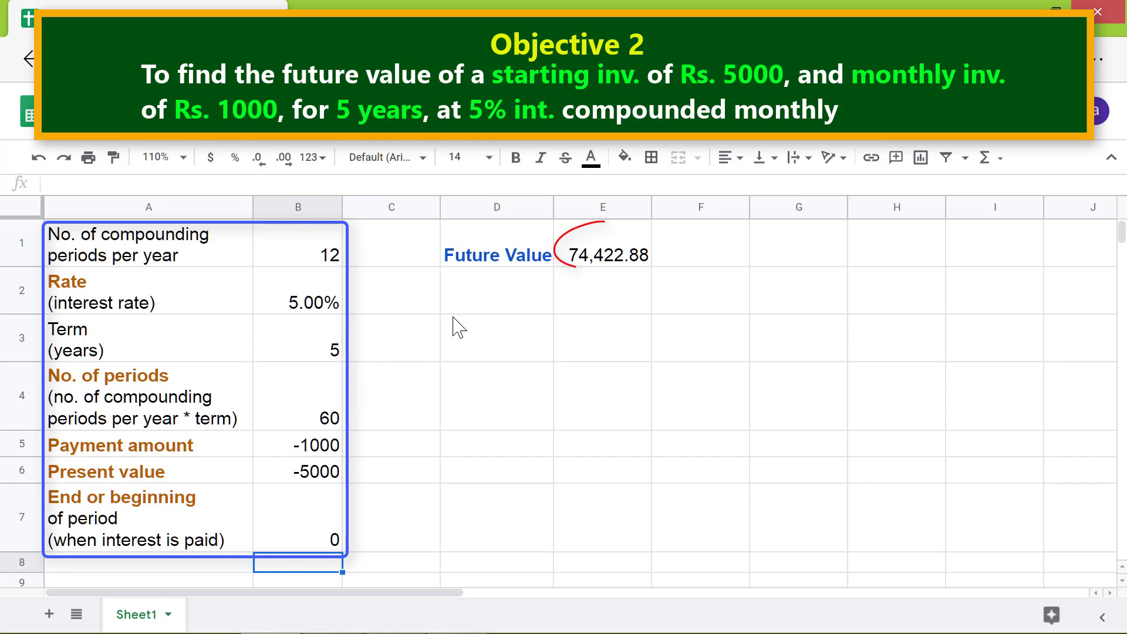